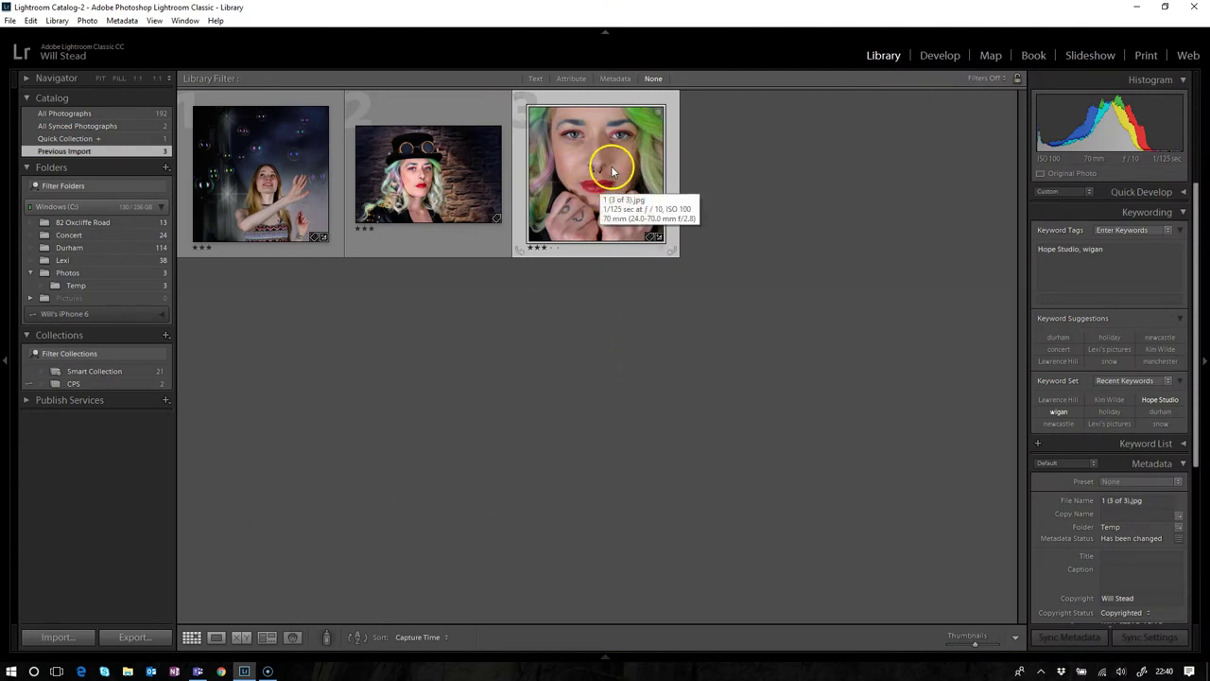
Open the green-haired portrait at 1:1, left panel hidden, panned to both eyes and eyebrows.
double_click(610, 167)
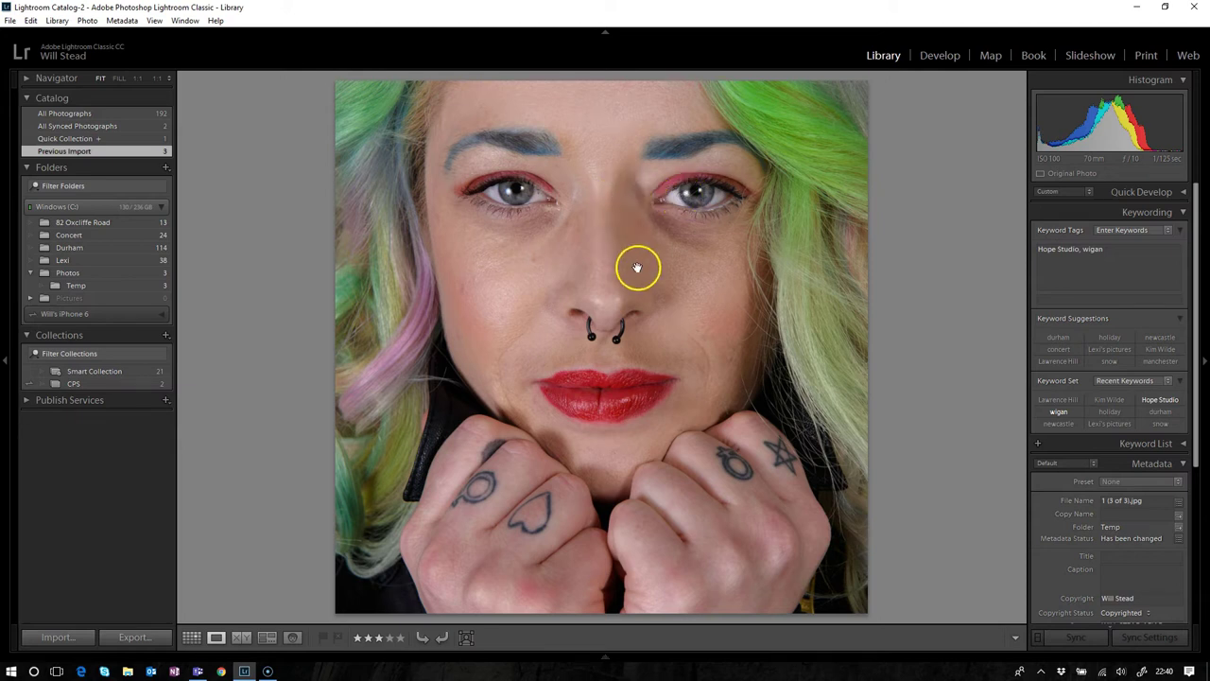
click(617, 192)
drag(629, 274, 623, 291)
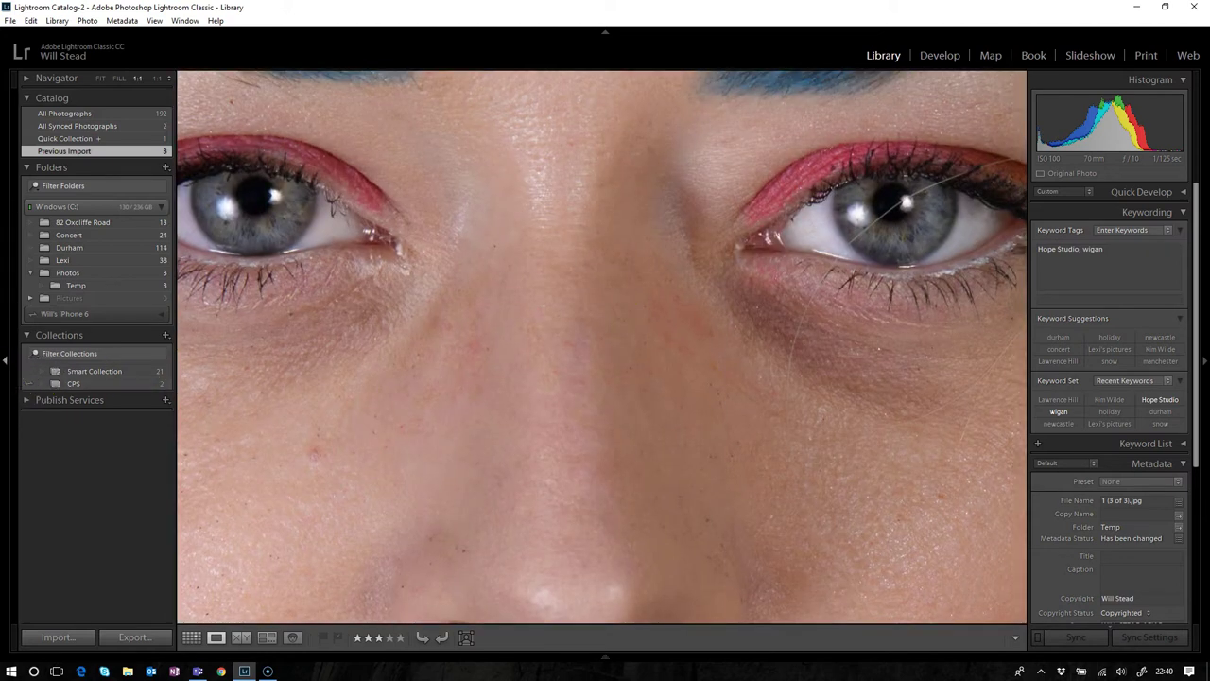
click(6, 361)
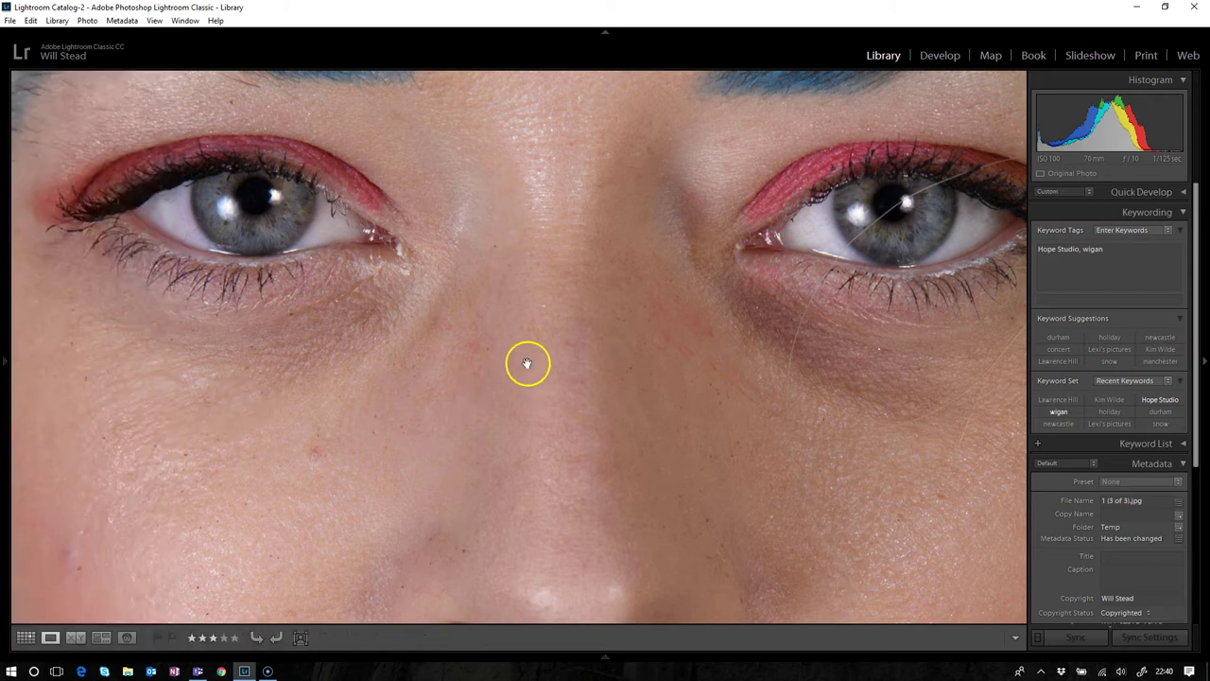
drag(532, 358, 504, 423)
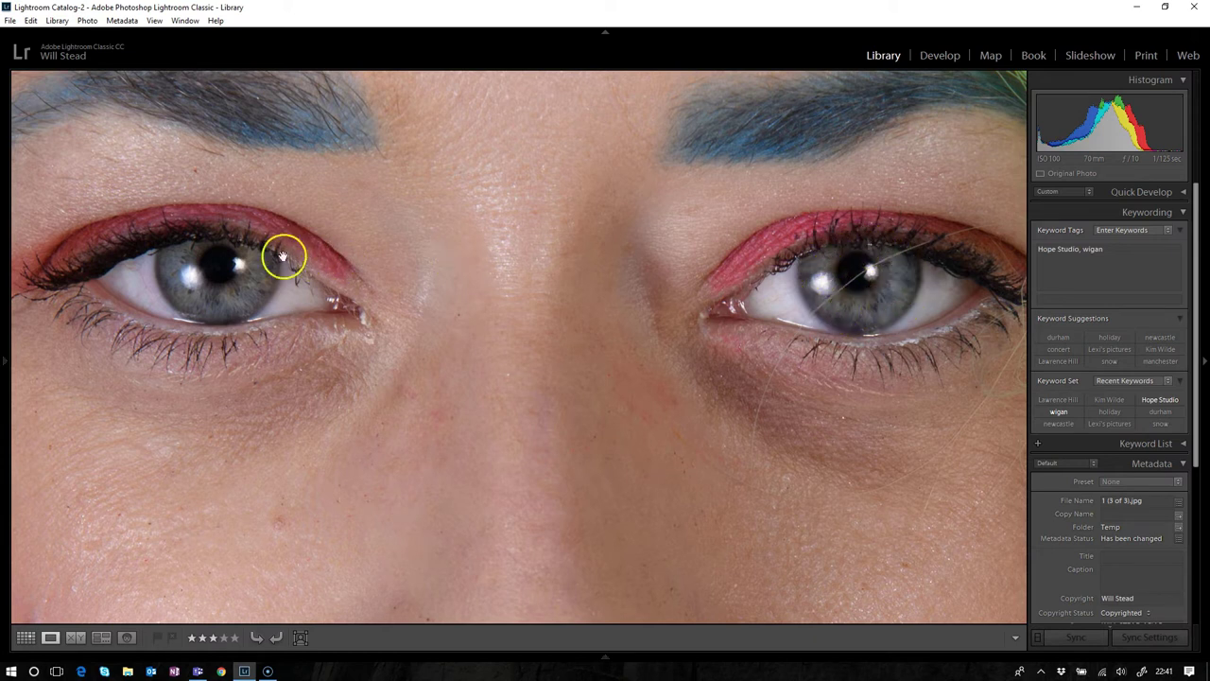
In the Develop module, set up an Adjustment Brush using the Iris Enhance effect preset.
click(942, 56)
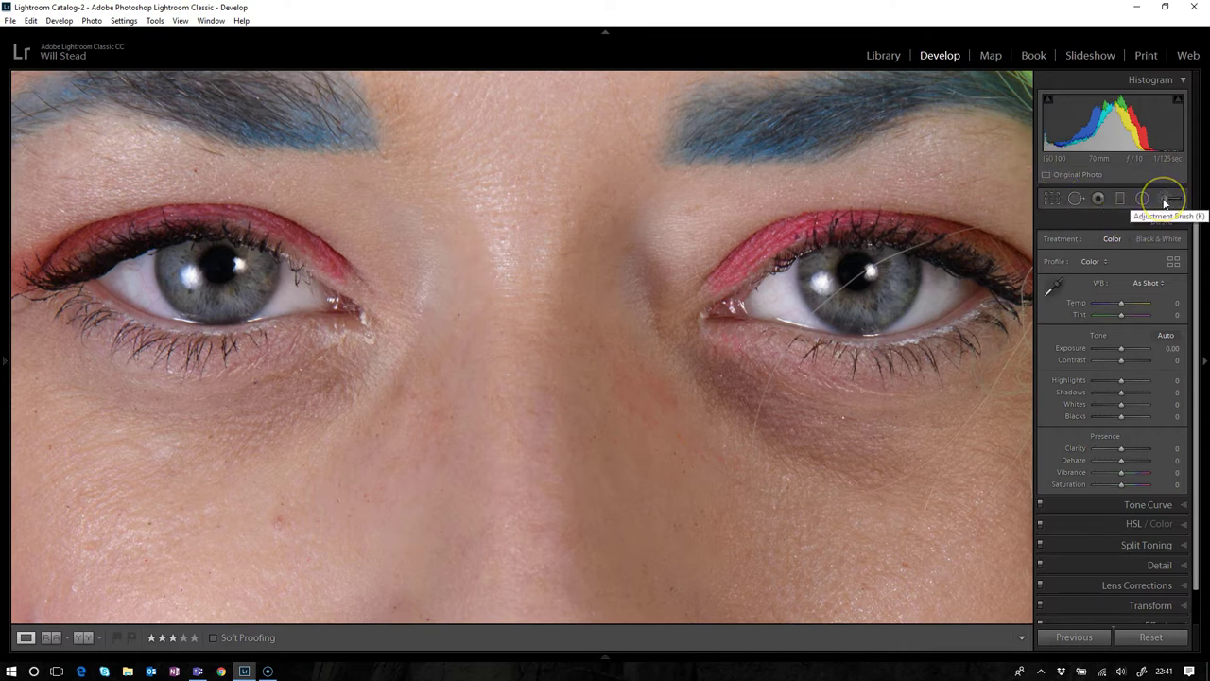
click(1165, 201)
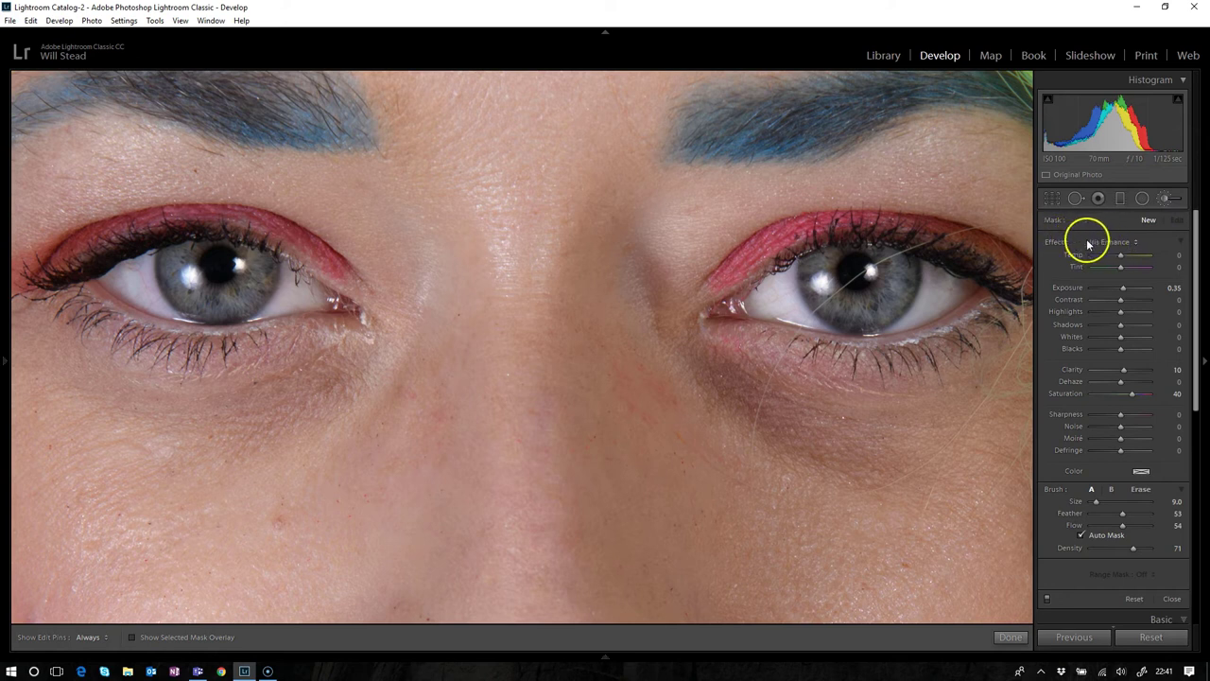
click(1090, 245)
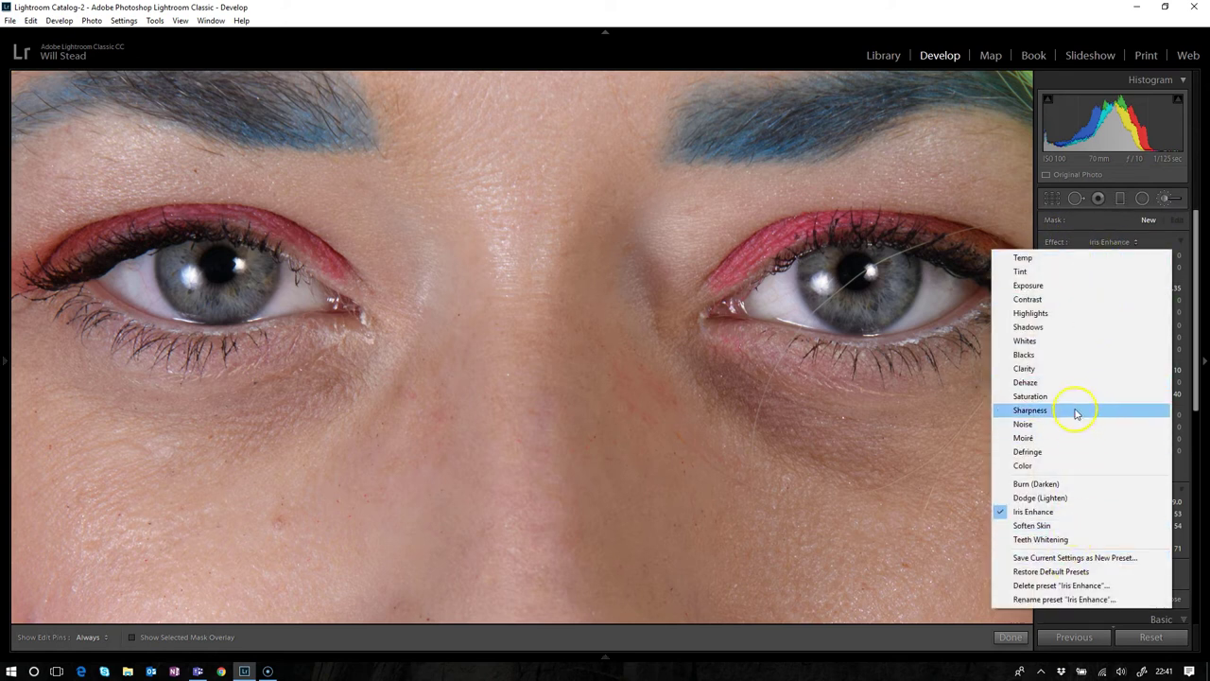
click(1056, 515)
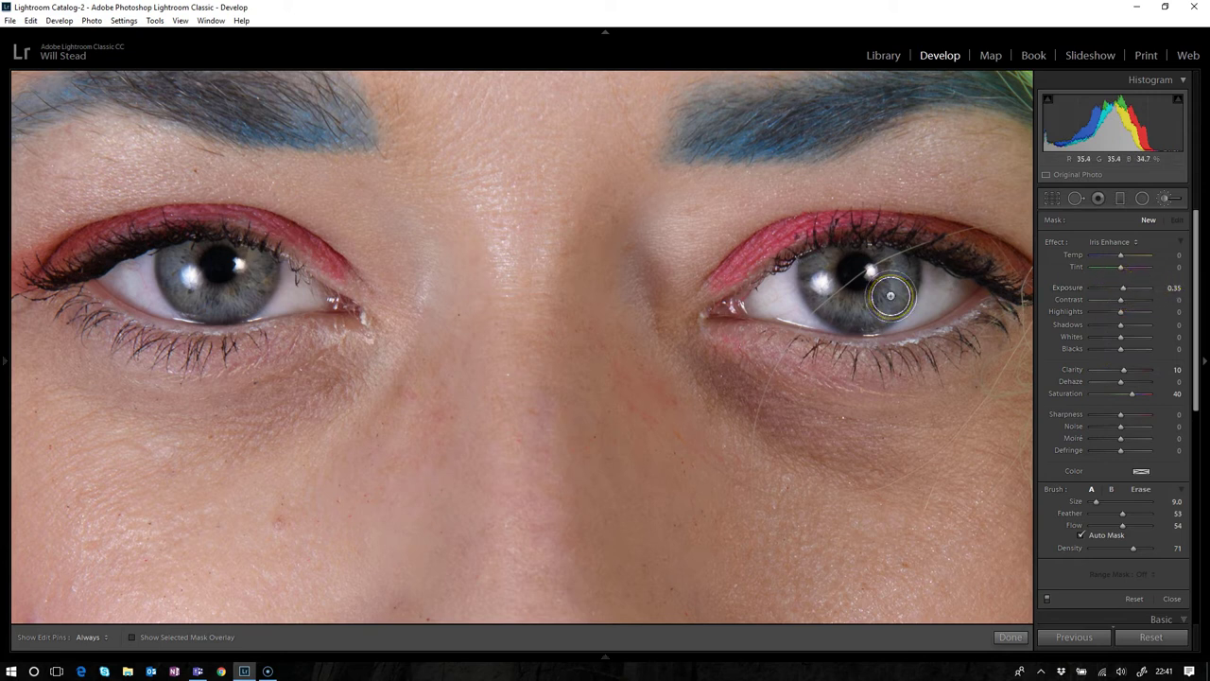
Paint Iris Enhance over the right-hand iris with the red mask overlay shown.
mouse_move(890, 296)
mouse_down()
mouse_move(875, 253)
mouse_move(838, 263)
mouse_move(836, 307)
mouse_move(884, 300)
mouse_move(883, 269)
mouse_move(888, 299)
mouse_up()
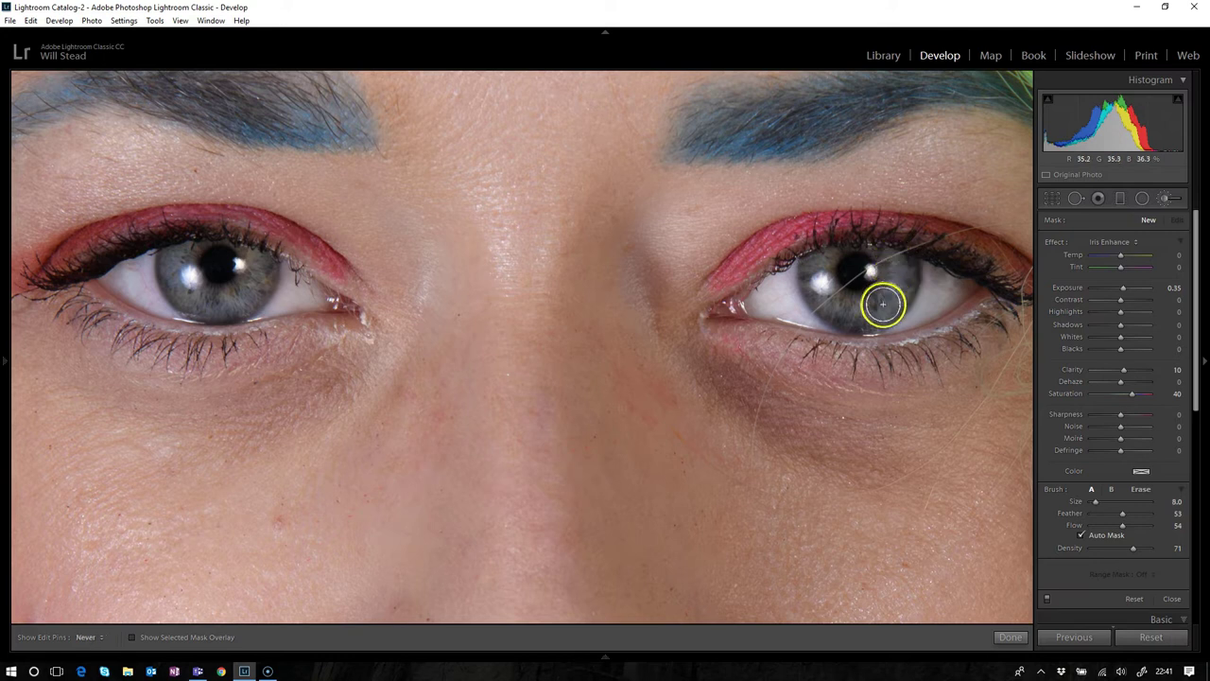
mouse_move(837, 301)
mouse_down()
mouse_move(840, 253)
mouse_move(856, 253)
mouse_move(830, 283)
mouse_move(852, 304)
mouse_move(892, 301)
mouse_move(897, 264)
mouse_move(837, 276)
mouse_up()
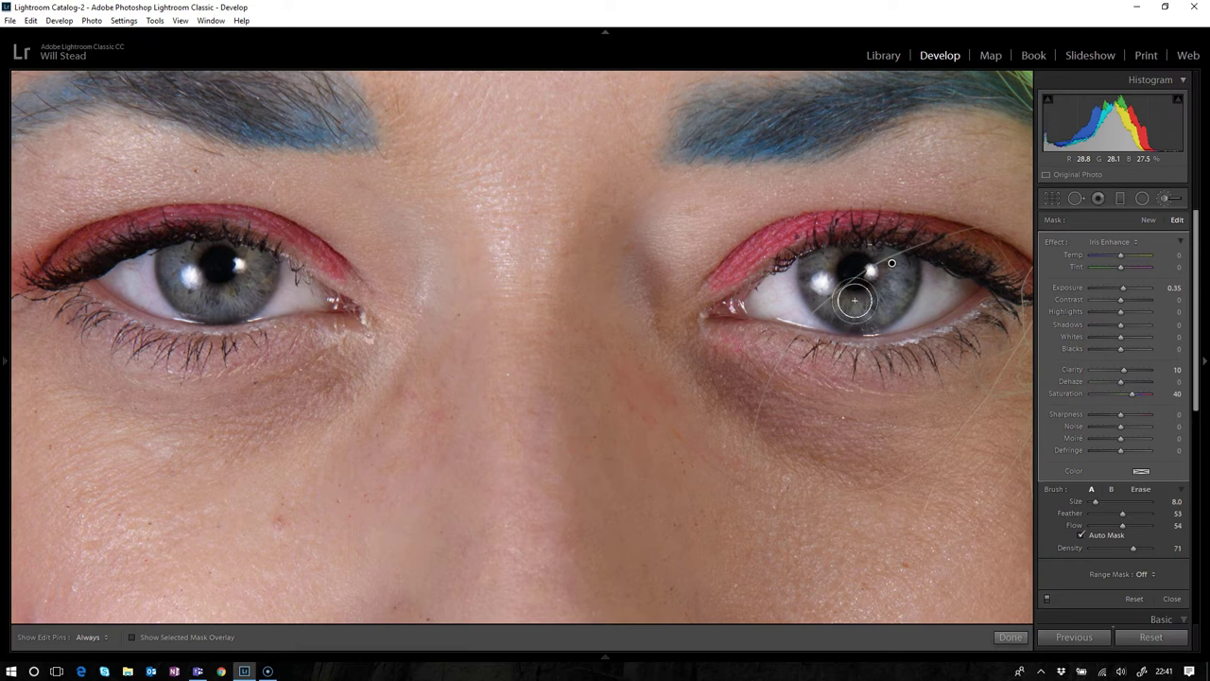
key(o)
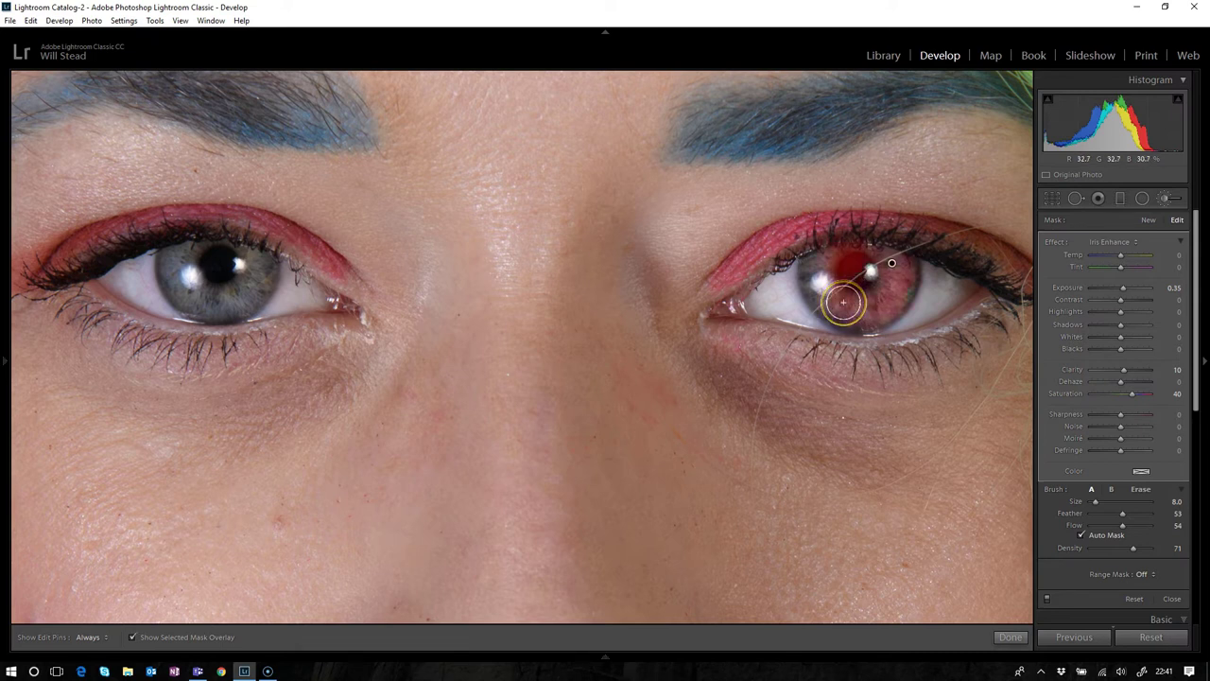
drag(842, 304, 823, 272)
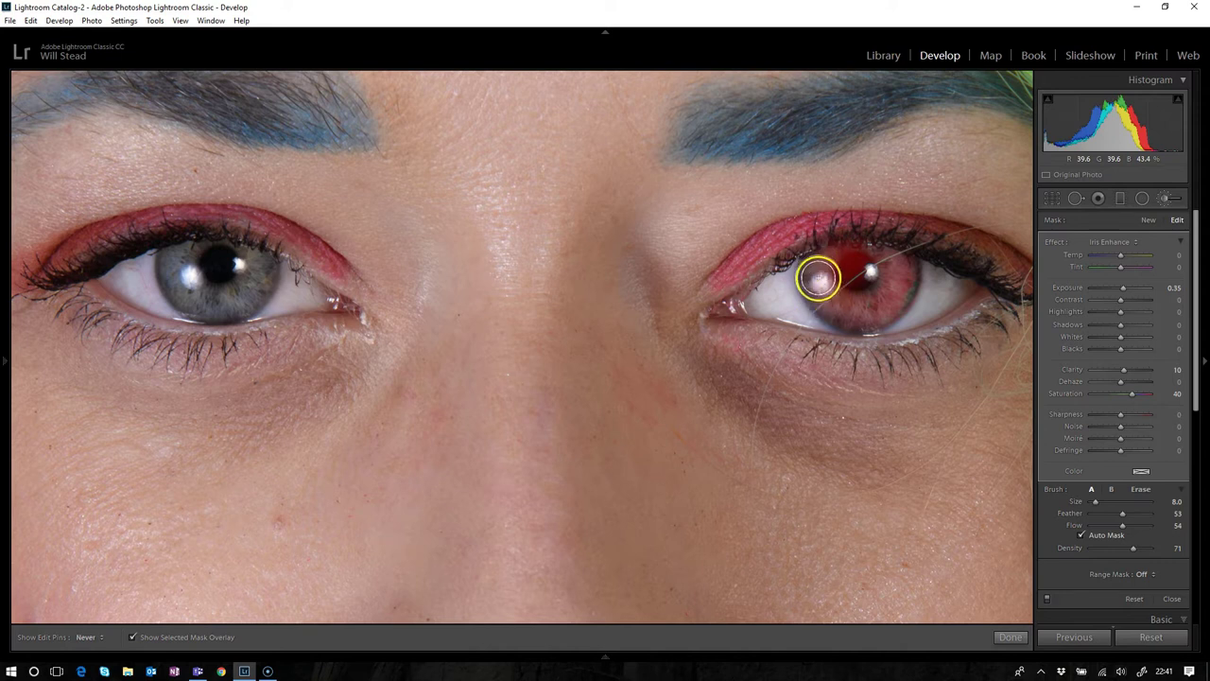
mouse_move(841, 313)
mouse_down()
mouse_move(869, 317)
mouse_move(906, 293)
mouse_move(894, 264)
mouse_move(841, 261)
mouse_move(811, 274)
mouse_move(821, 302)
mouse_move(837, 315)
mouse_move(894, 285)
mouse_up()
With a smaller brush, finish the right iris edges and paint the left-hand iris.
key(h)
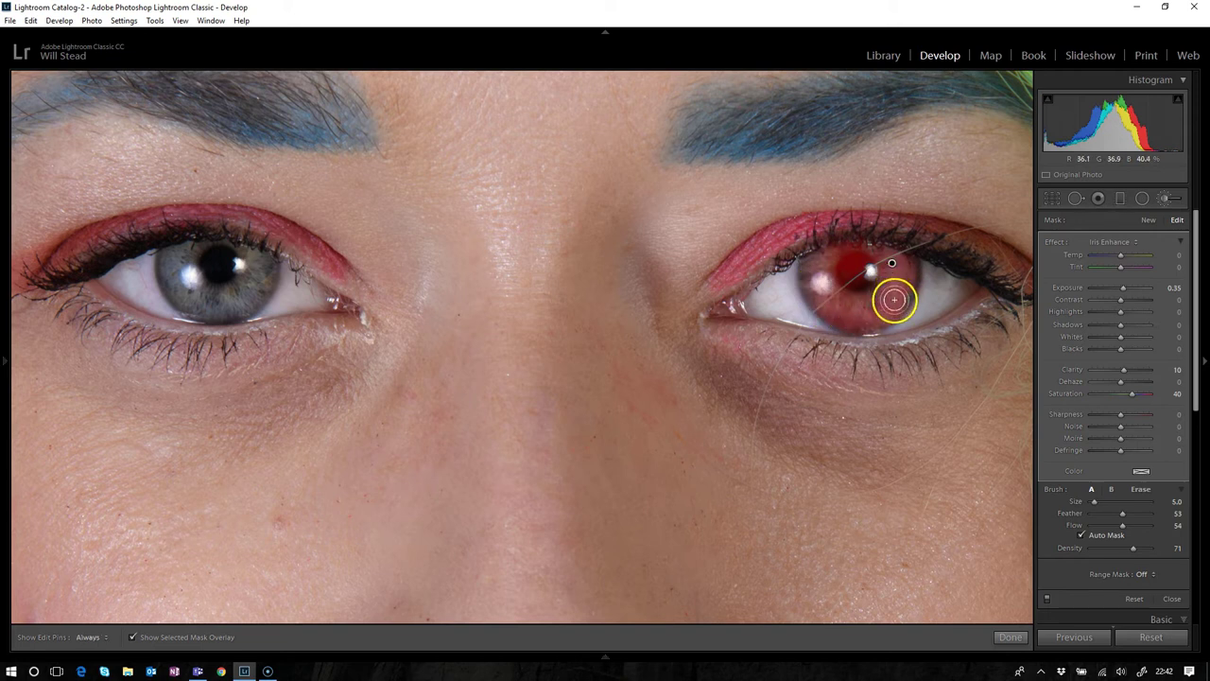
key(h)
mouse_move(859, 256)
mouse_down()
mouse_move(810, 281)
mouse_move(806, 268)
mouse_move(811, 294)
mouse_move(860, 321)
mouse_move(888, 297)
mouse_move(891, 276)
mouse_move(858, 262)
mouse_move(830, 266)
mouse_move(829, 287)
mouse_move(897, 297)
mouse_up()
mouse_move(179, 271)
mouse_down()
mouse_move(242, 245)
mouse_move(269, 262)
mouse_move(264, 280)
mouse_move(271, 264)
mouse_move(264, 296)
mouse_move(227, 308)
mouse_move(194, 300)
mouse_move(174, 260)
mouse_move(174, 295)
mouse_move(196, 312)
mouse_move(164, 252)
mouse_move(171, 281)
mouse_move(182, 259)
mouse_move(193, 289)
mouse_move(198, 269)
mouse_move(228, 275)
mouse_move(232, 306)
mouse_move(255, 259)
mouse_move(215, 246)
mouse_move(209, 282)
mouse_move(226, 253)
mouse_move(183, 254)
mouse_move(243, 263)
mouse_move(233, 282)
mouse_move(259, 269)
mouse_move(232, 308)
mouse_move(171, 258)
mouse_move(200, 313)
mouse_move(230, 320)
mouse_move(247, 297)
mouse_move(226, 313)
mouse_move(198, 305)
mouse_move(247, 311)
mouse_move(269, 283)
mouse_move(242, 309)
mouse_move(200, 295)
mouse_move(177, 269)
mouse_move(206, 304)
mouse_move(258, 260)
mouse_move(203, 245)
mouse_move(242, 259)
mouse_move(189, 264)
mouse_move(185, 281)
mouse_move(227, 308)
mouse_move(234, 272)
mouse_move(195, 264)
mouse_move(171, 268)
mouse_move(177, 303)
mouse_up()
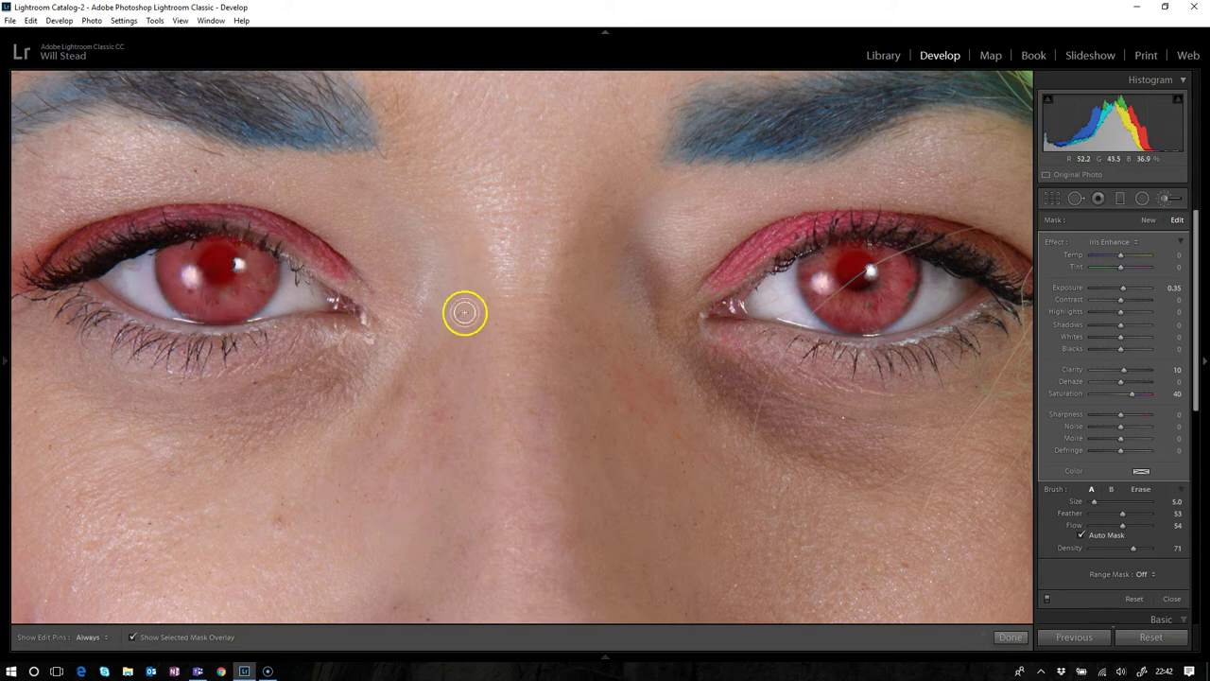
mouse_move(800, 258)
mouse_down()
mouse_move(902, 257)
mouse_move(915, 274)
mouse_move(900, 308)
mouse_move(829, 326)
mouse_up()
key(h)
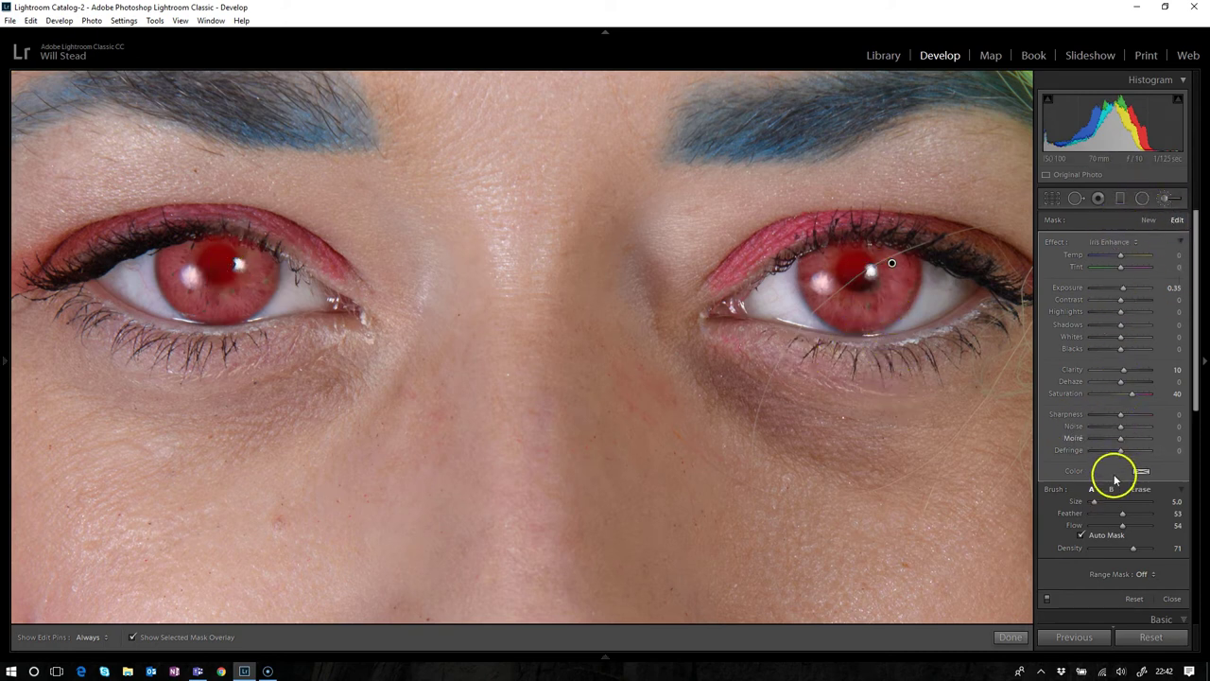
Erase the Iris Enhance mask from the pupils and the spill around both iris edges.
click(1142, 489)
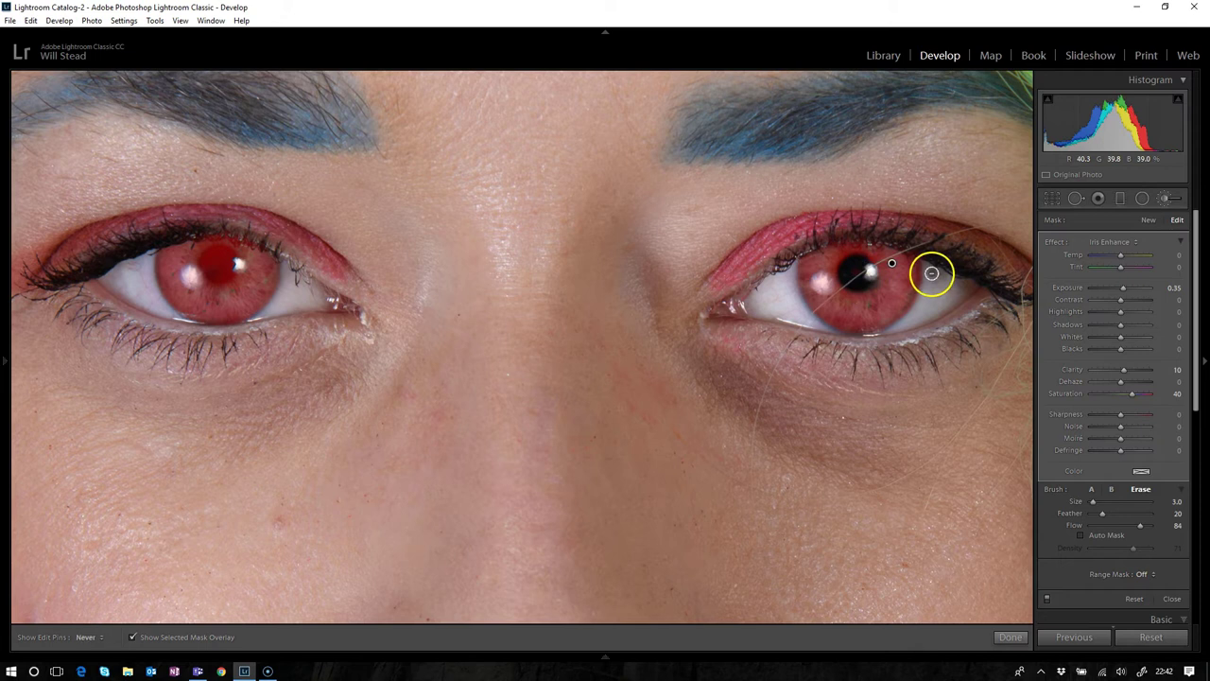
drag(931, 273, 897, 330)
key(h)
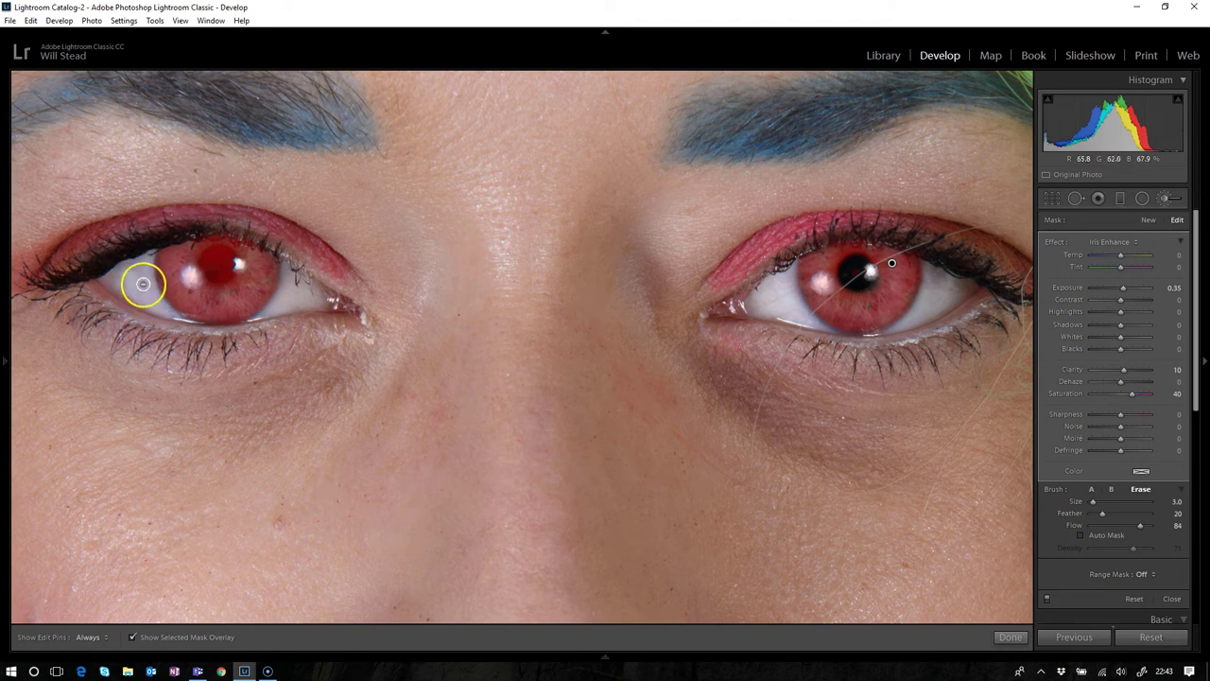
mouse_move(143, 272)
mouse_down()
mouse_move(152, 302)
mouse_move(183, 329)
mouse_move(205, 324)
mouse_move(160, 235)
mouse_move(224, 224)
mouse_move(208, 230)
mouse_move(250, 235)
mouse_move(251, 251)
mouse_move(216, 271)
mouse_move(218, 256)
mouse_move(218, 270)
mouse_move(211, 262)
mouse_move(228, 258)
mouse_move(216, 273)
mouse_move(205, 256)
mouse_move(221, 256)
mouse_move(208, 252)
mouse_move(203, 273)
mouse_move(224, 275)
mouse_move(224, 259)
mouse_move(203, 254)
mouse_move(216, 274)
mouse_move(230, 262)
mouse_move(219, 254)
mouse_up()
key(h)
key(h)
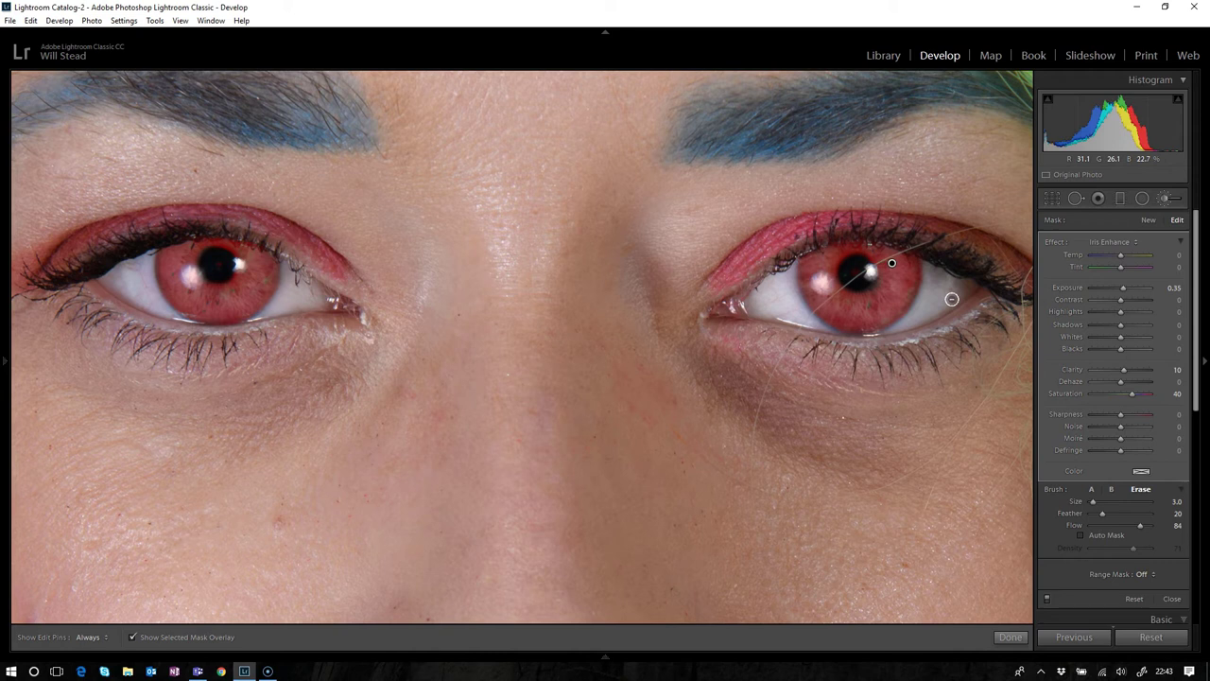
Hide the mask overlay and set the iris adjustment to Saturation 30, lower Exposure, Tint -96.
key(o)
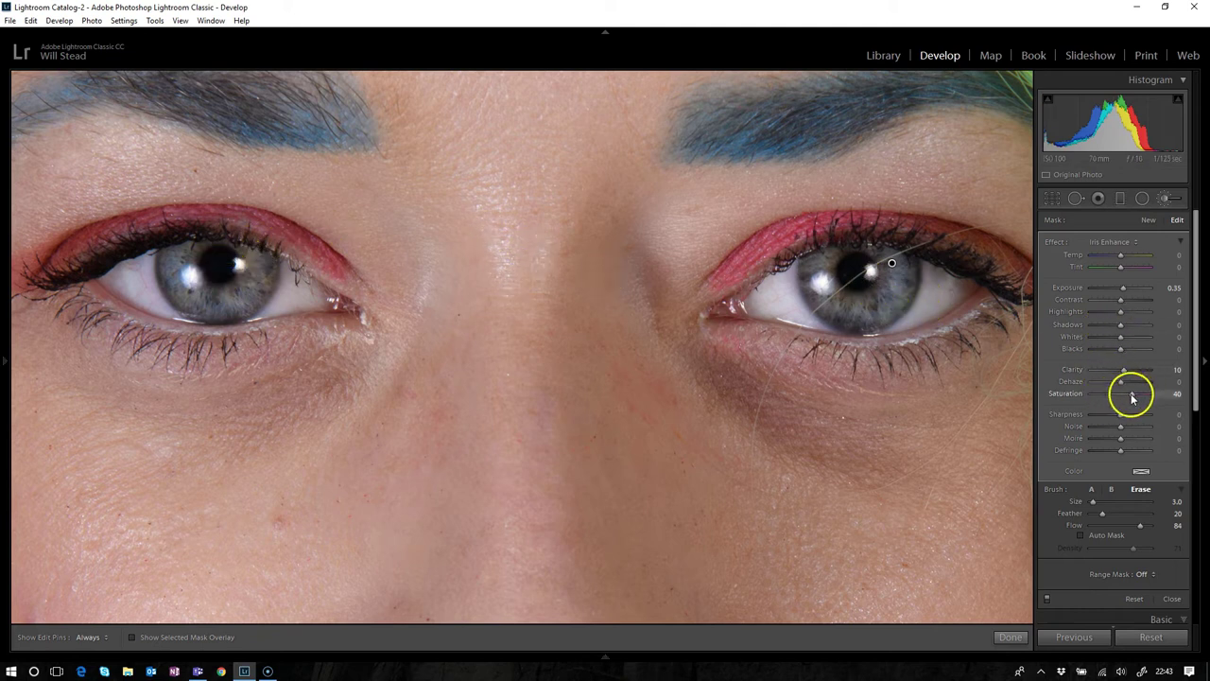
mouse_move(1130, 397)
mouse_down()
mouse_move(1119, 398)
mouse_move(1144, 395)
mouse_move(1132, 396)
mouse_up()
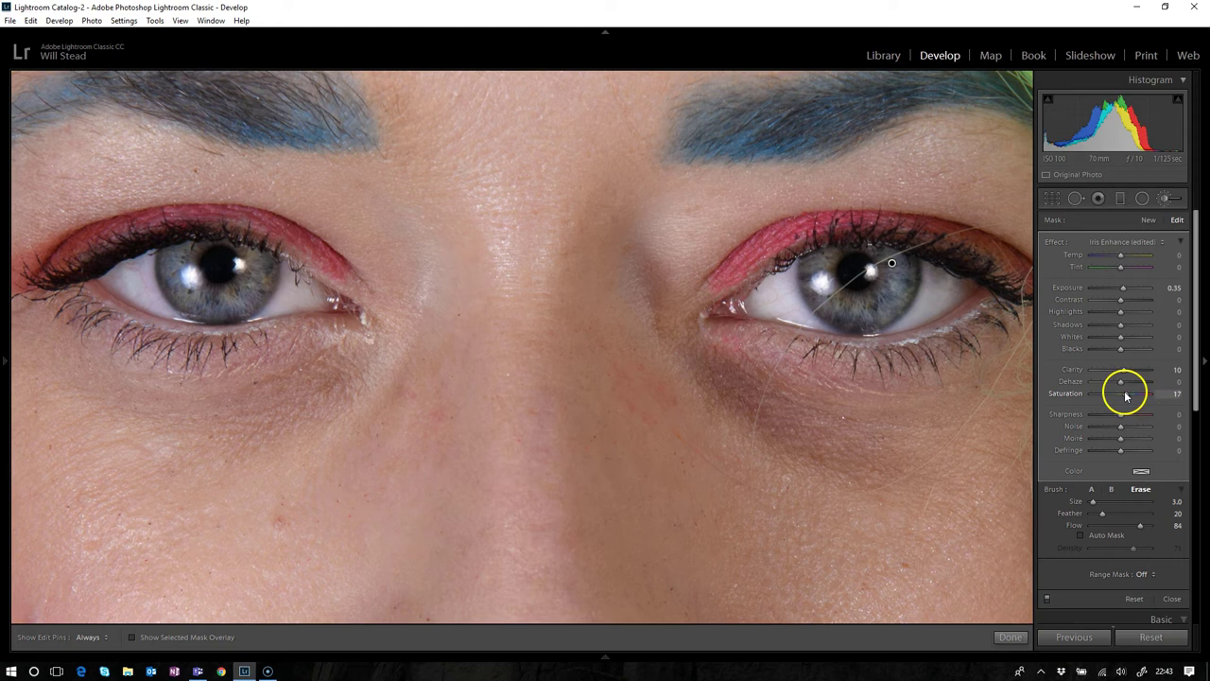
drag(1127, 395, 1136, 291)
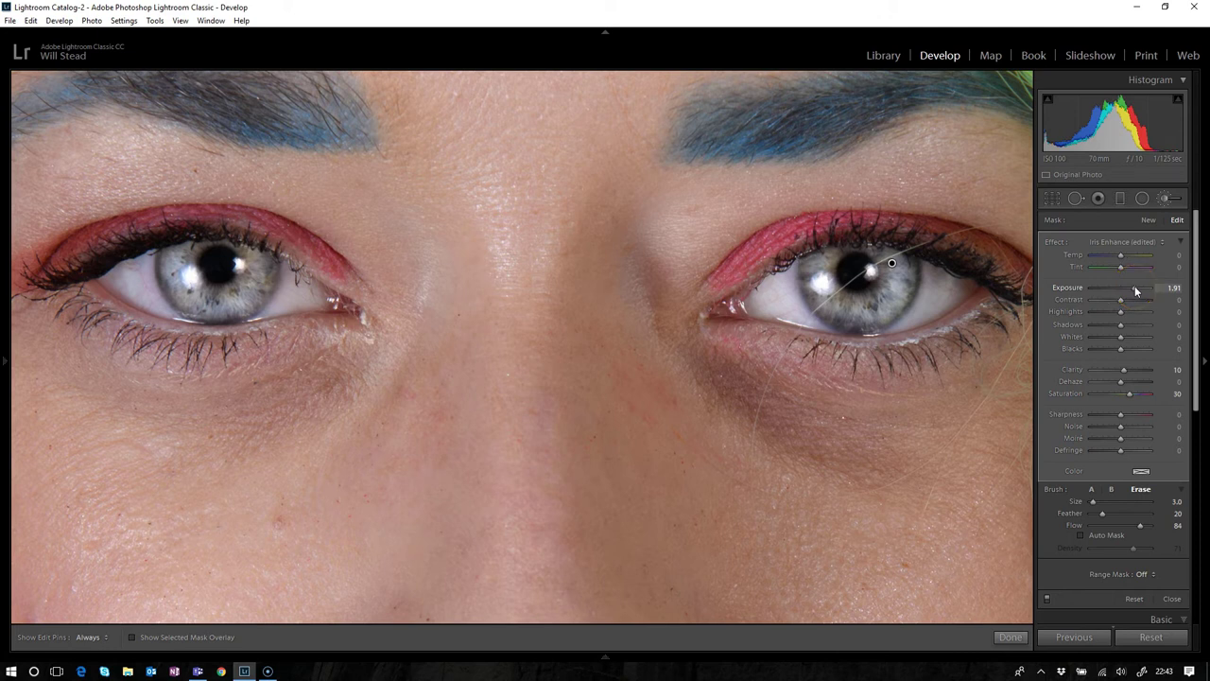
mouse_move(1130, 289)
mouse_down()
mouse_move(1098, 288)
mouse_move(1124, 291)
mouse_up()
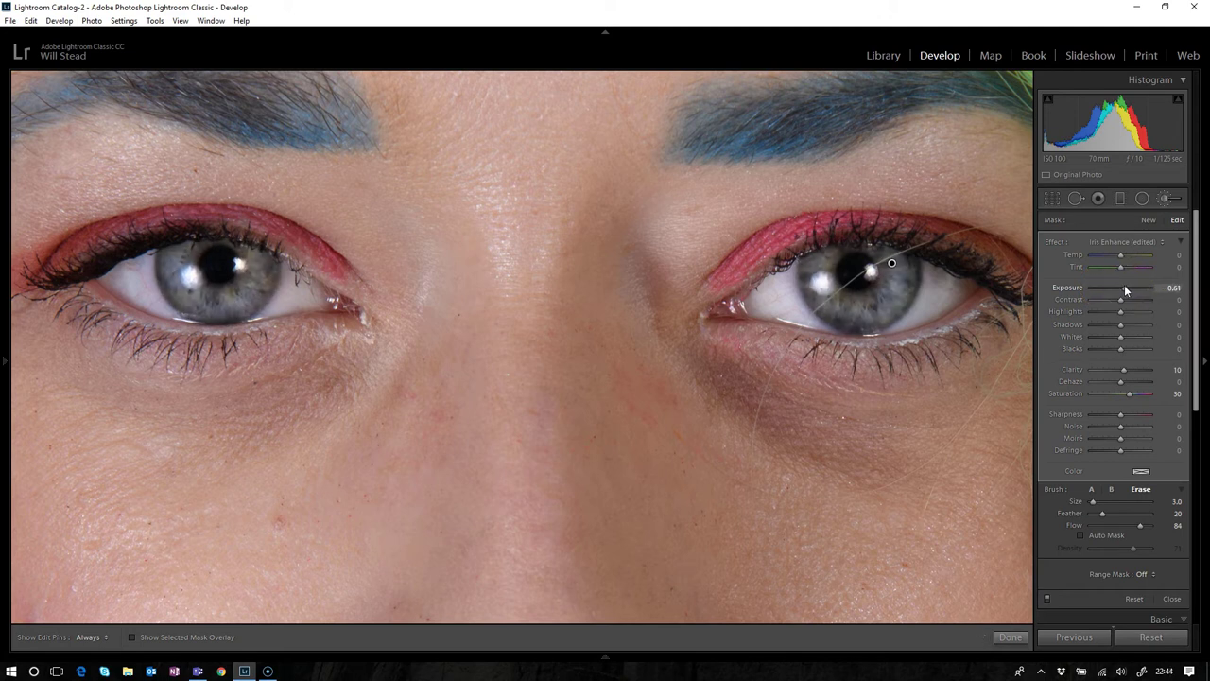
drag(1120, 347, 1122, 433)
drag(1118, 268, 1102, 271)
Close the brush, fit the whole portrait, and show the Before/After side-by-side view.
click(1167, 201)
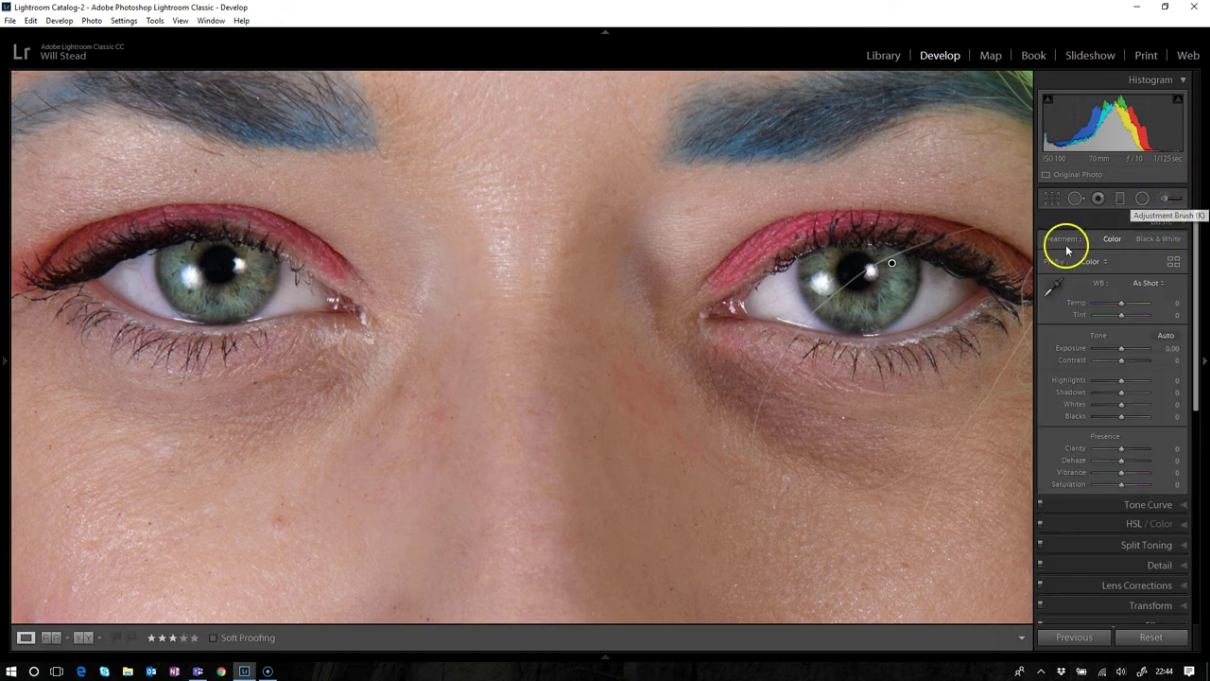
click(738, 226)
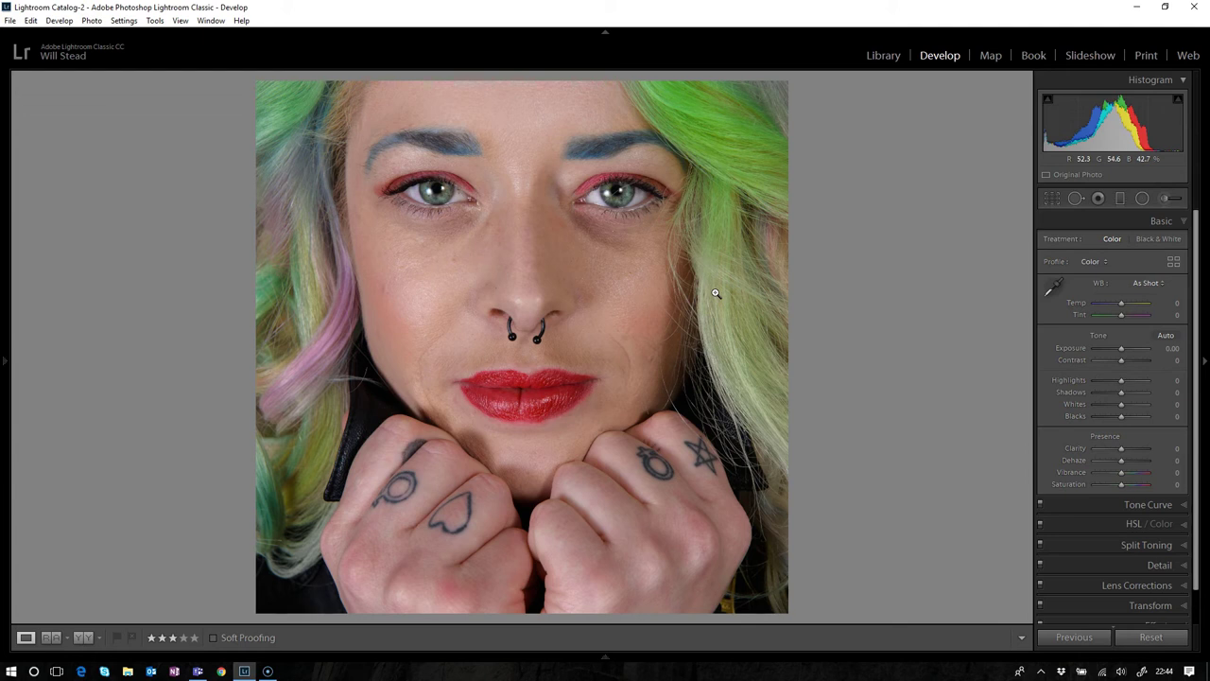
key(y)
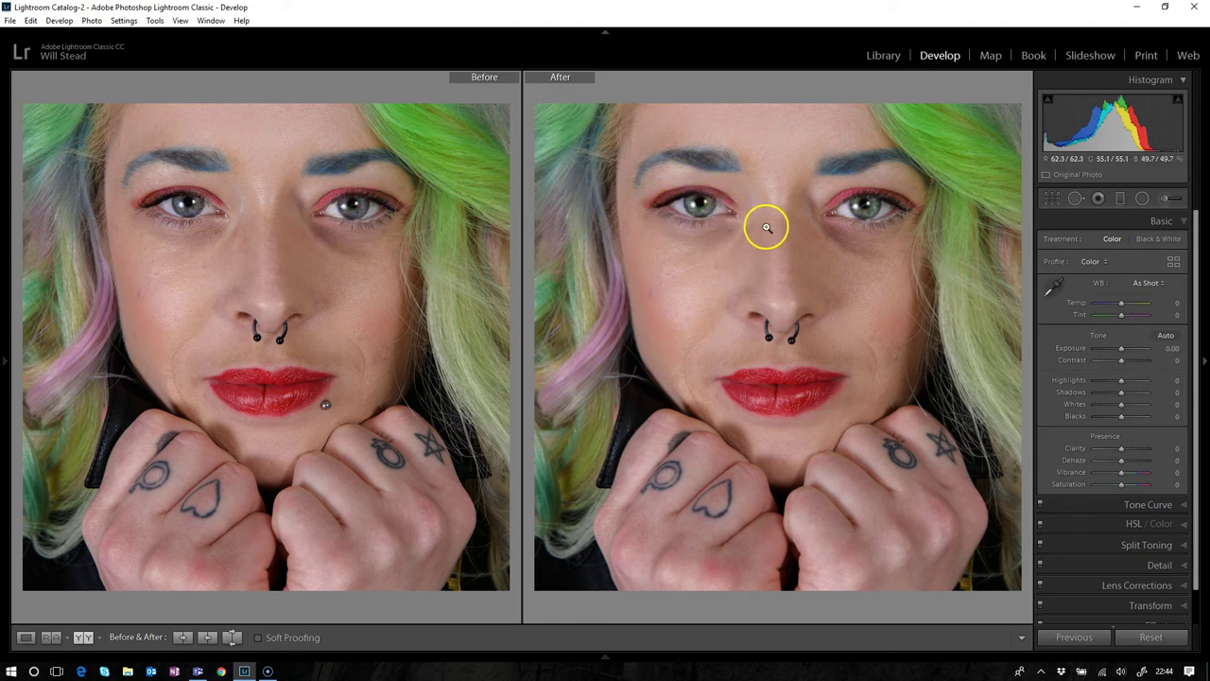
Change the iris adjustment to Tint 0 and Temp -26 for blue eyes, then zoom back out.
click(883, 211)
drag(877, 256, 823, 346)
click(1167, 197)
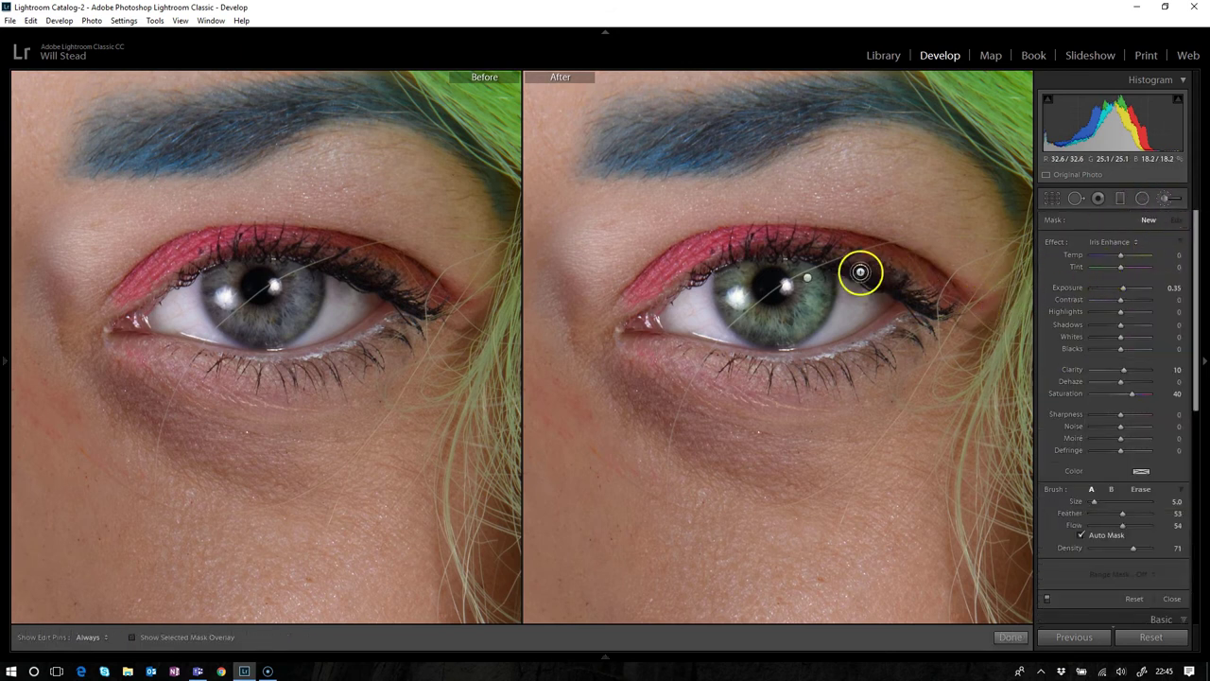
click(808, 281)
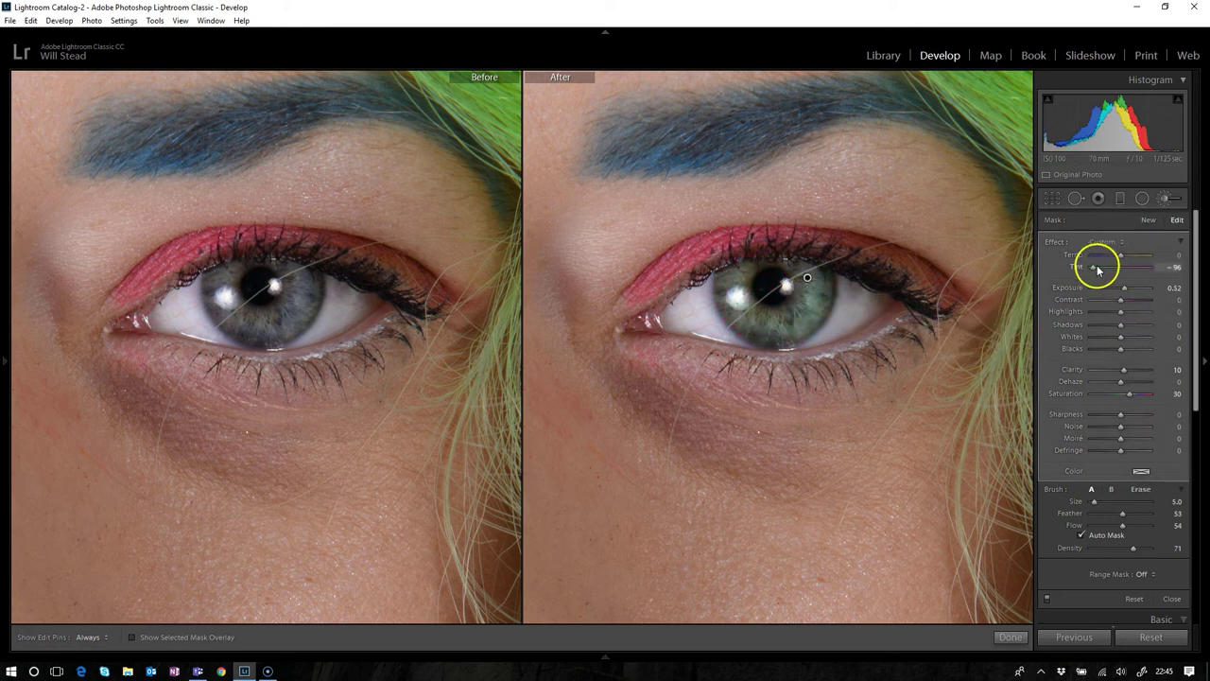
drag(1094, 269, 1120, 268)
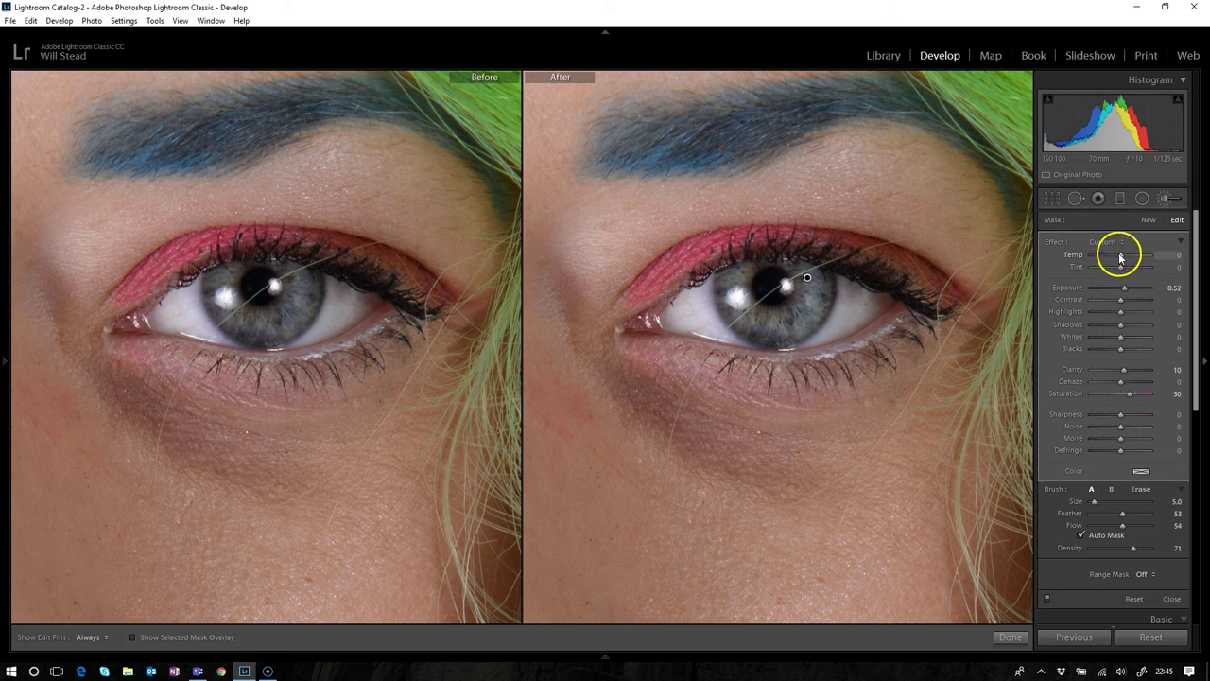
drag(1120, 257, 1109, 257)
drag(1120, 268, 1122, 272)
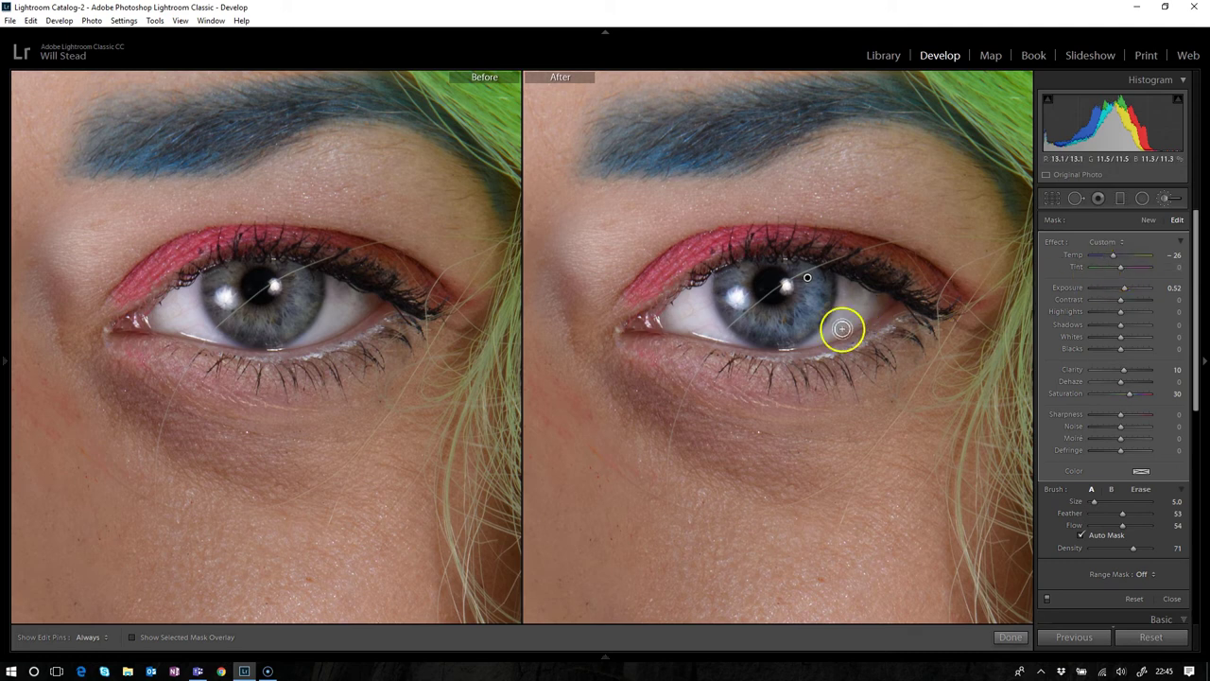
click(1166, 200)
click(819, 370)
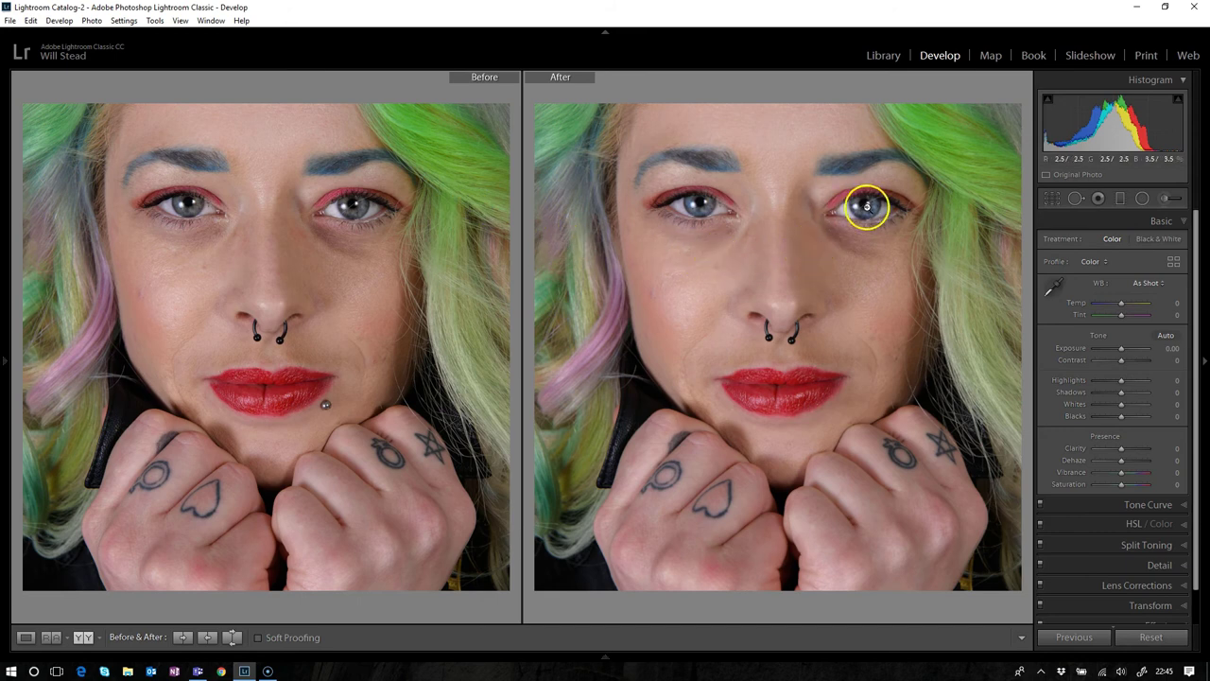
Set the iris adjustment to Temp 0 and Tint -100, then return to the full face.
click(864, 202)
click(1167, 198)
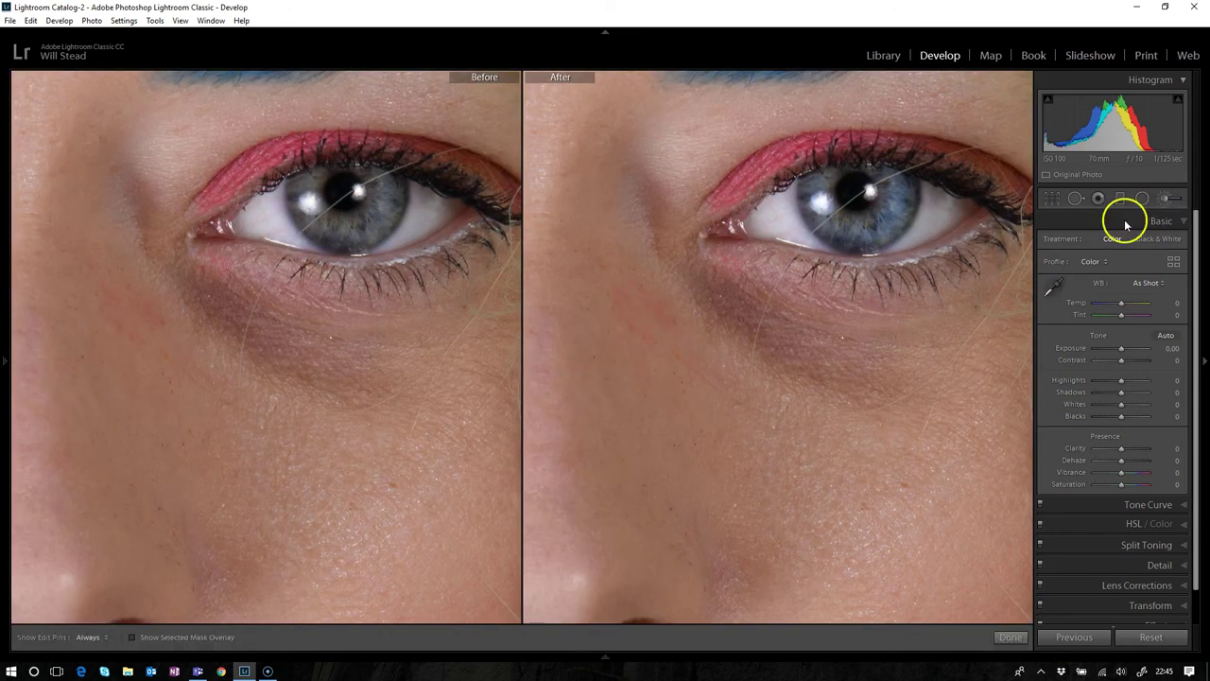
click(891, 190)
drag(1121, 255, 1114, 258)
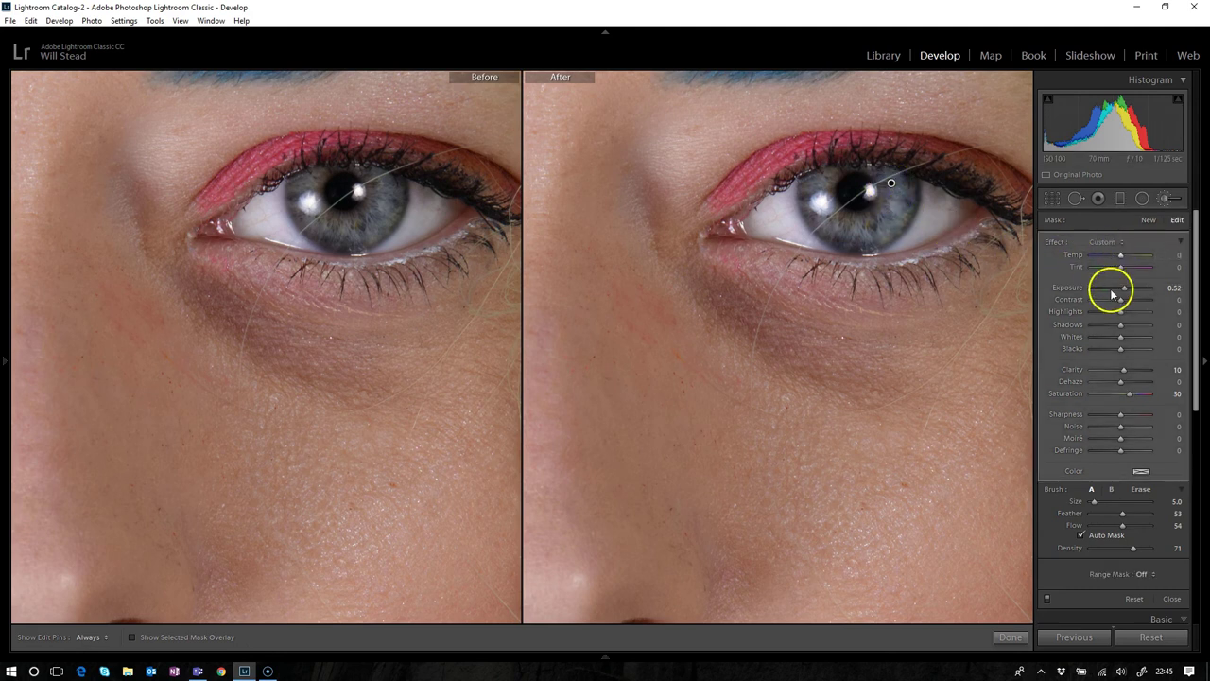
drag(1122, 271, 1100, 273)
drag(1093, 269, 1092, 271)
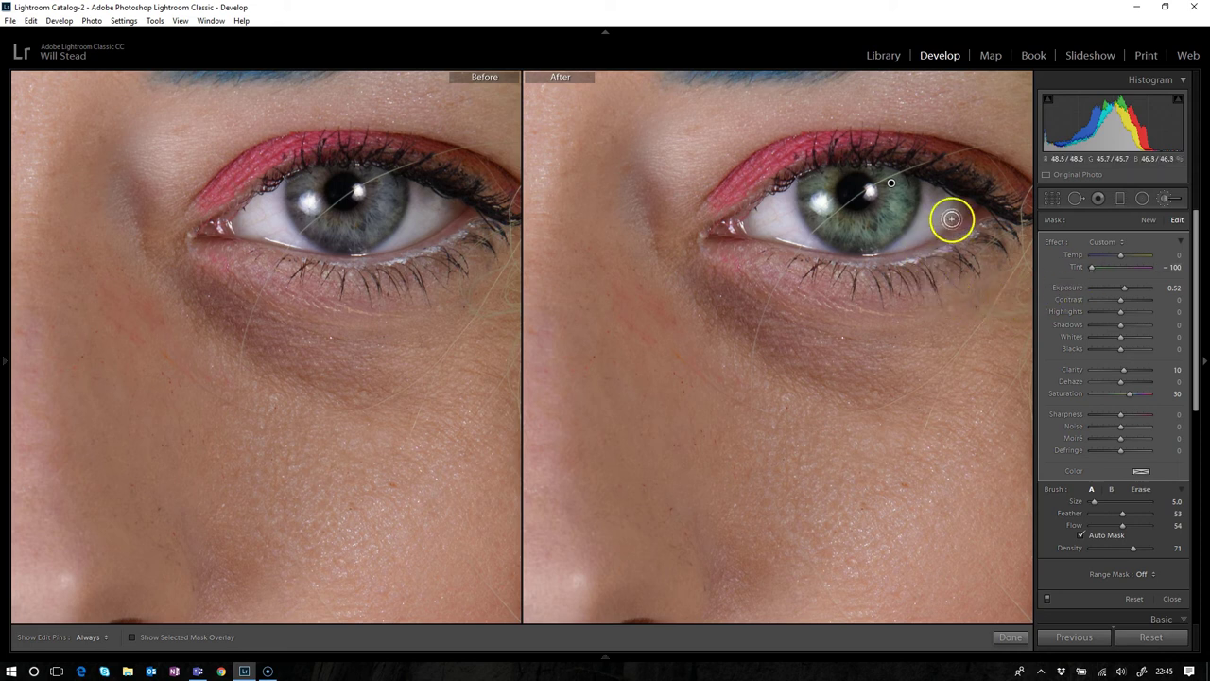
click(1168, 200)
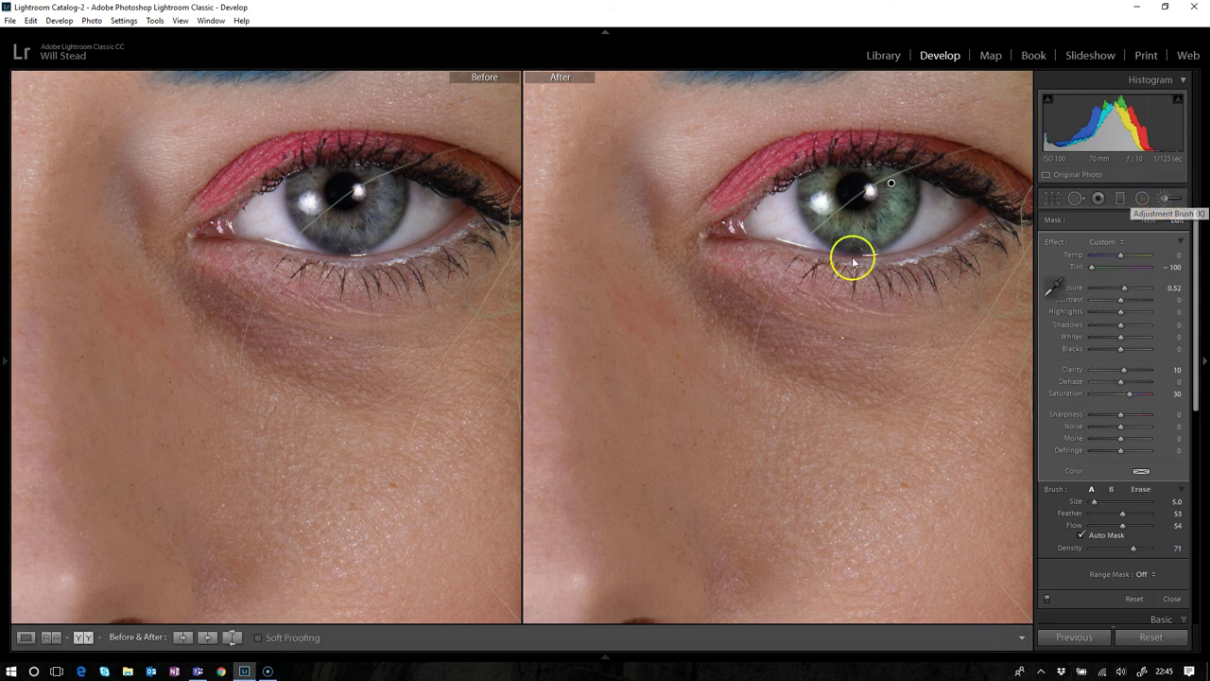
click(733, 327)
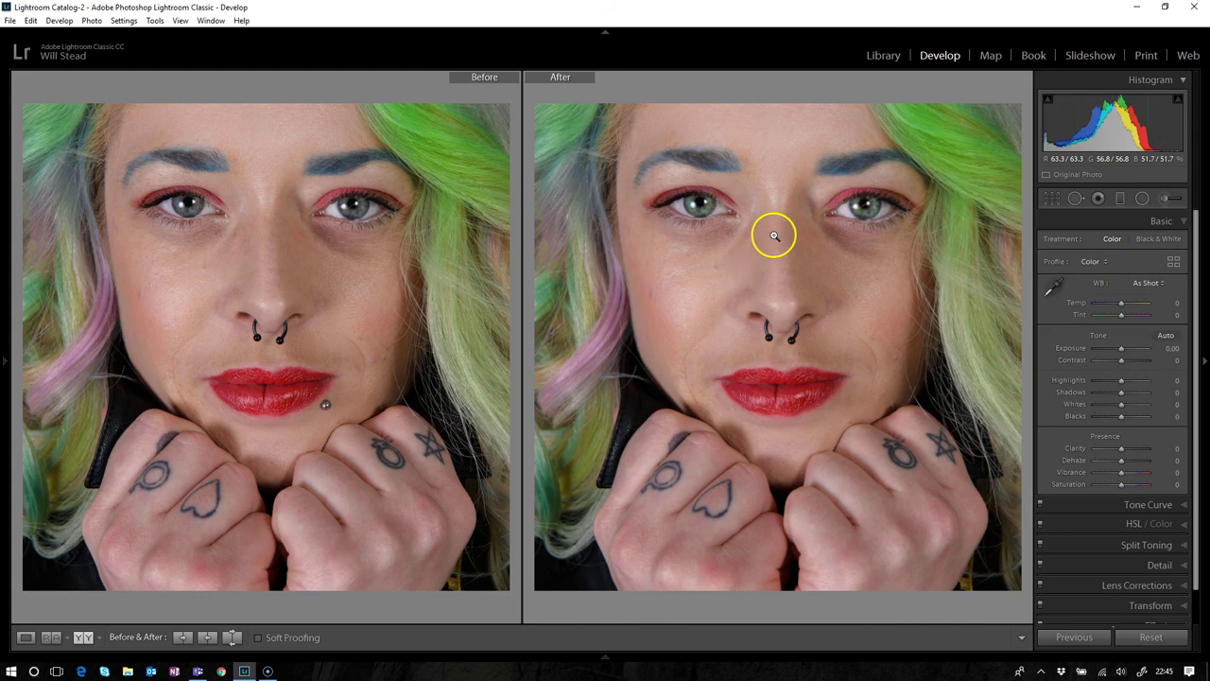
click(770, 236)
click(761, 259)
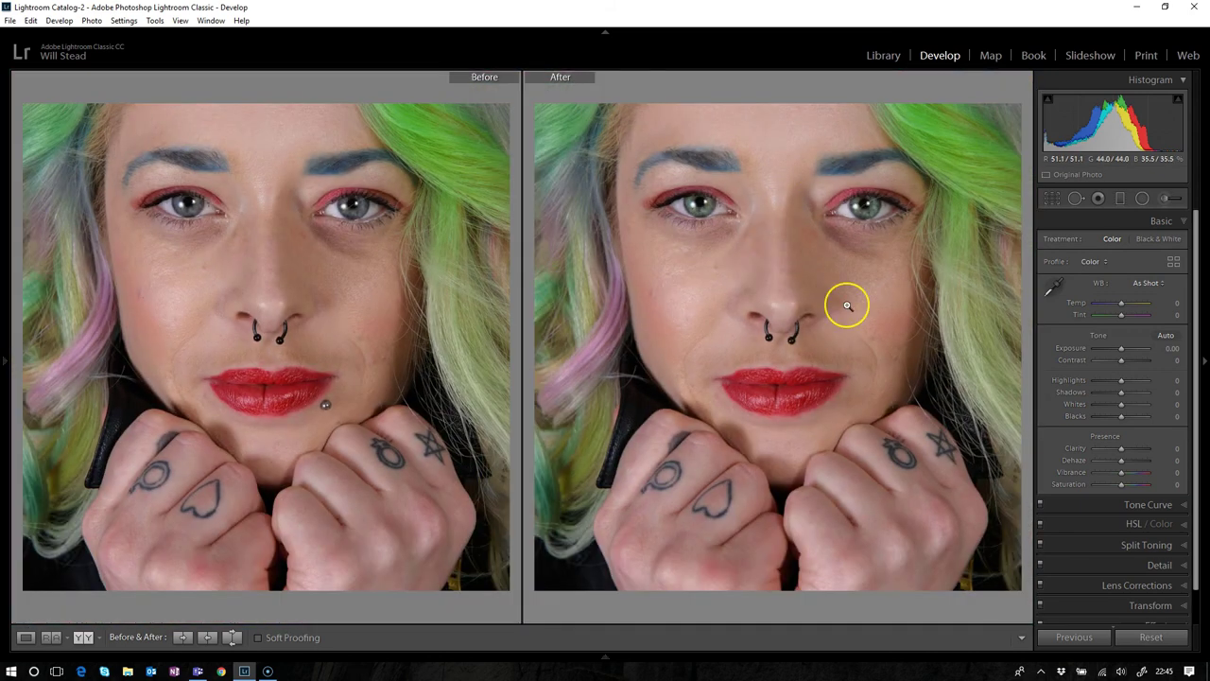